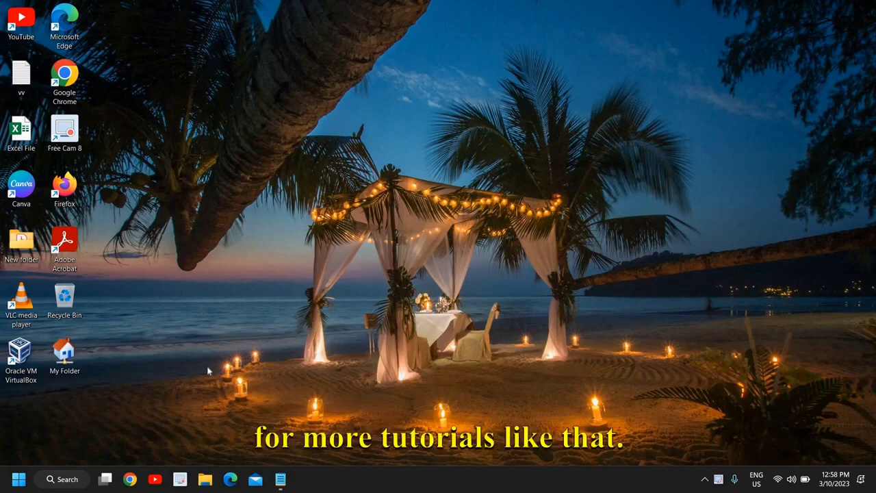
# Open Google Chrome and go to the secure DNS options in the Security section of the privacy settings
pyautogui.click(131, 480)
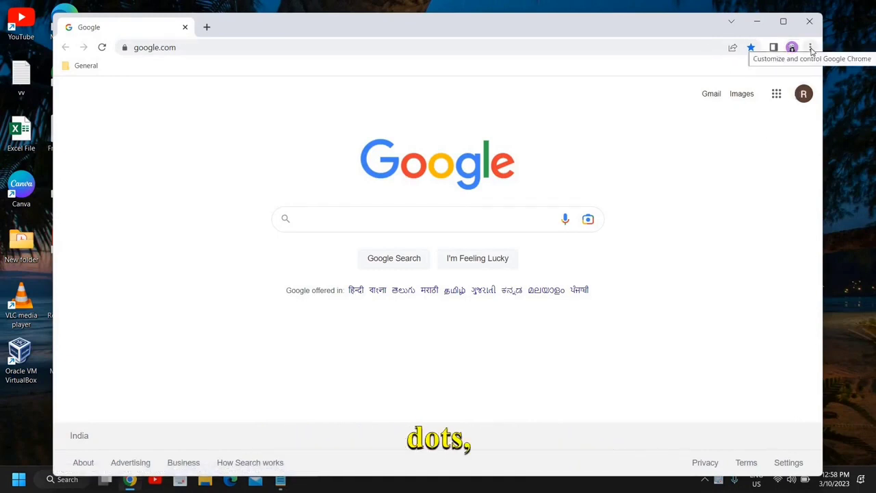
pyautogui.click(810, 48)
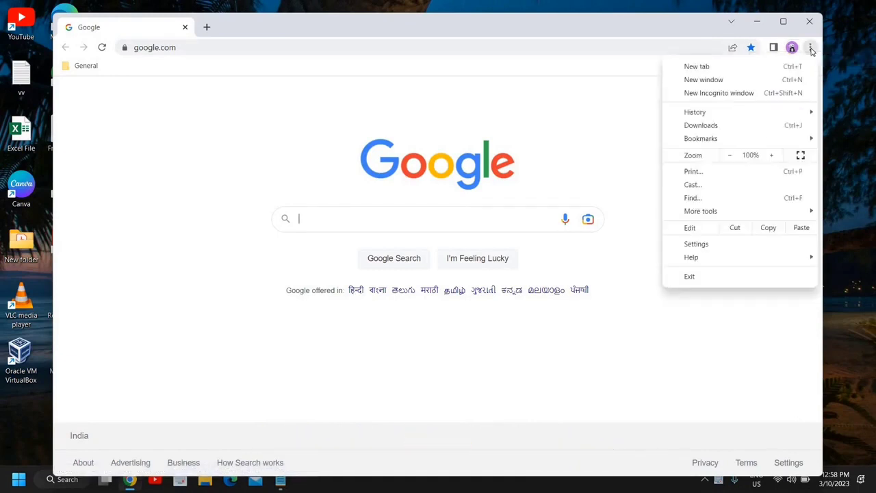
pyautogui.click(698, 244)
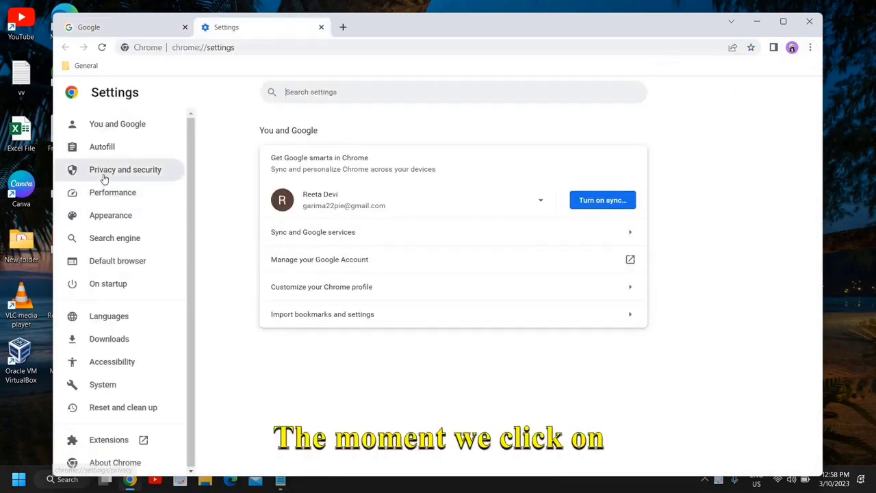
pyautogui.click(104, 179)
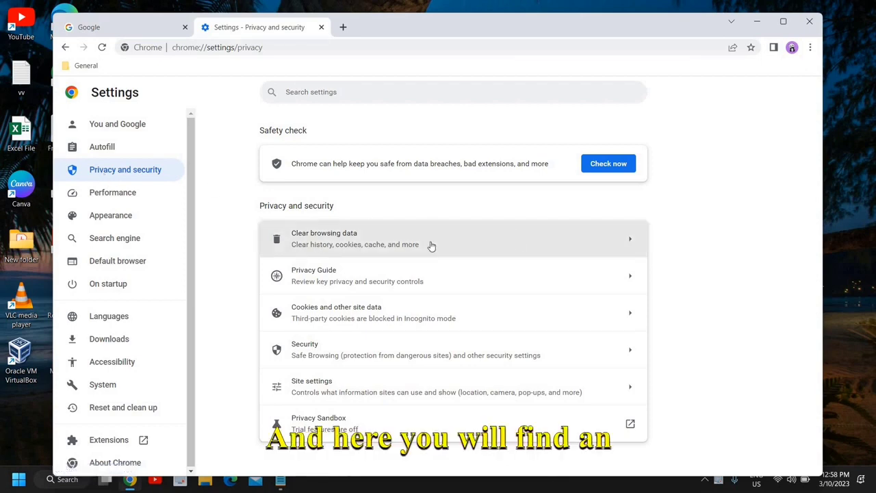
pyautogui.click(381, 361)
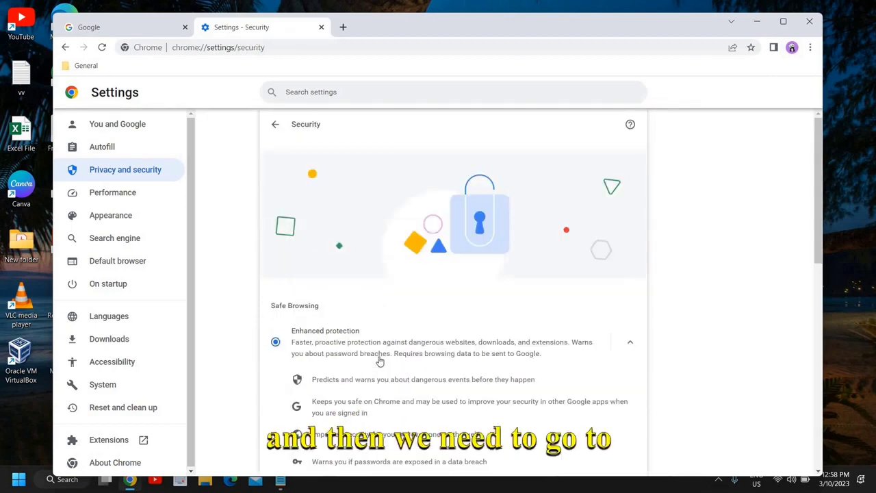
pyautogui.scroll(-10, 379, 361)
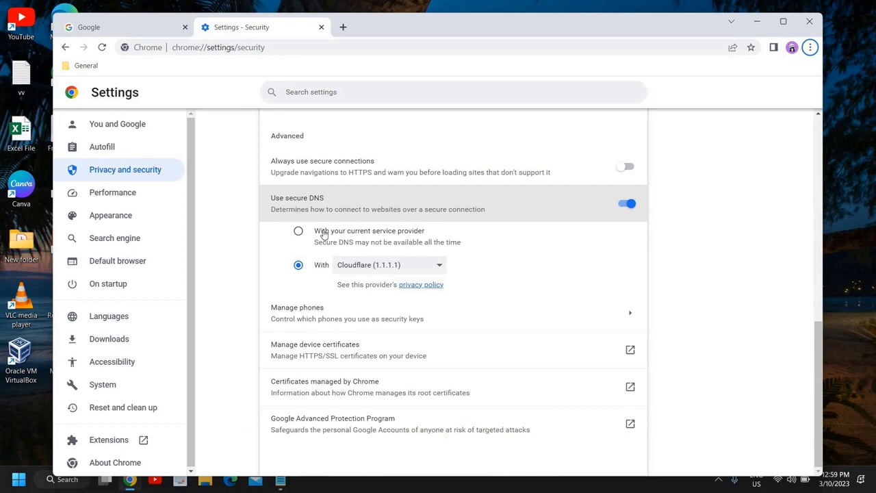
# Try the current service provider for secure DNS, and switch to the Google (Public DNS) provider
pyautogui.click(299, 232)
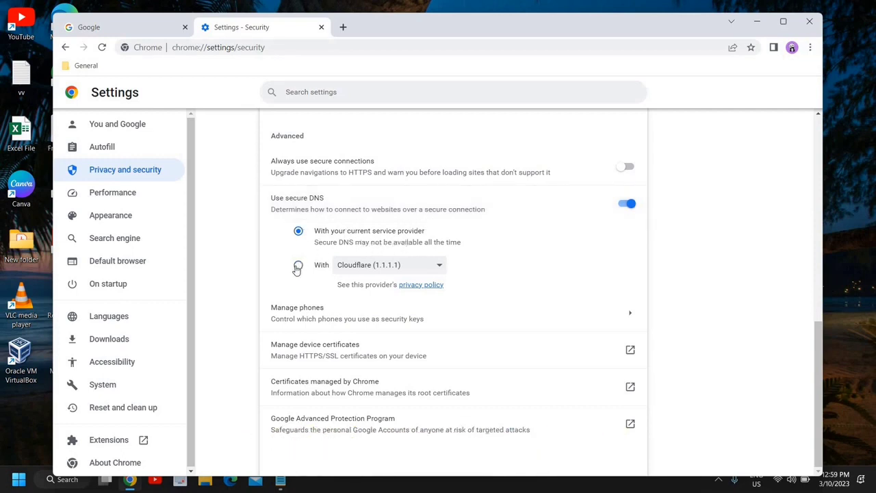
pyautogui.click(298, 267)
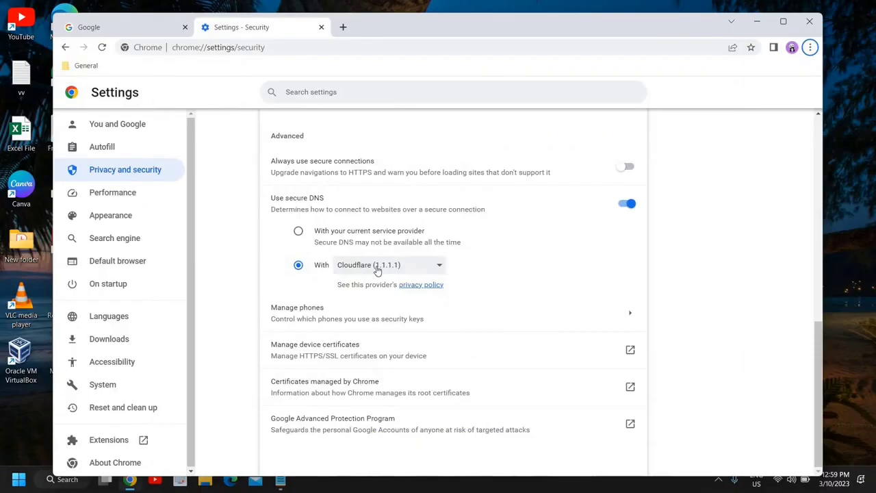
pyautogui.click(376, 267)
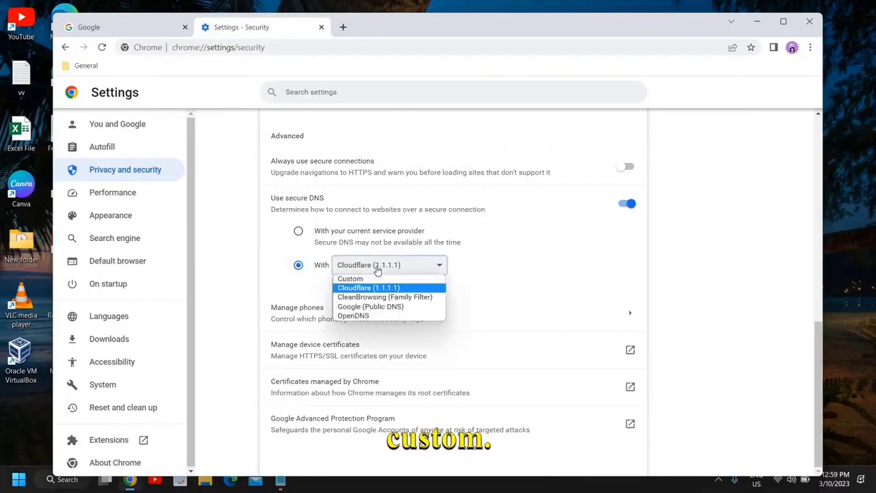
pyautogui.click(391, 307)
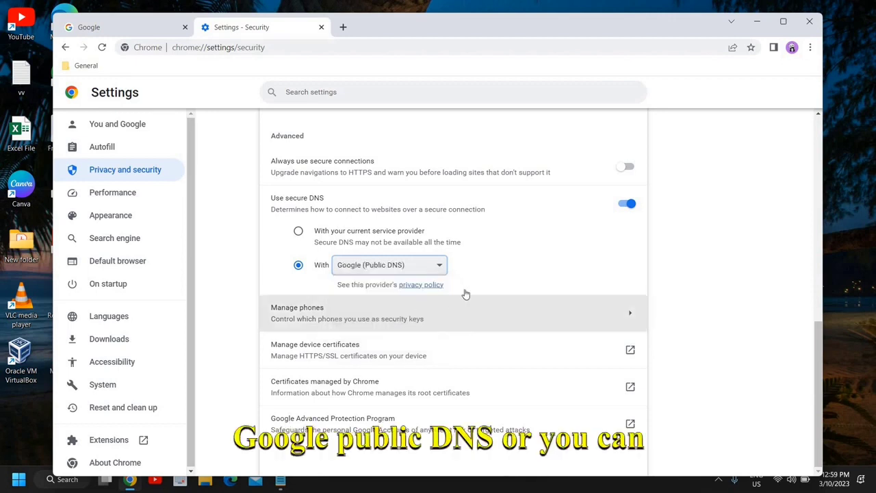
# Set the secure DNS provider to Cloudflare (1.1.1.1)
pyautogui.click(387, 271)
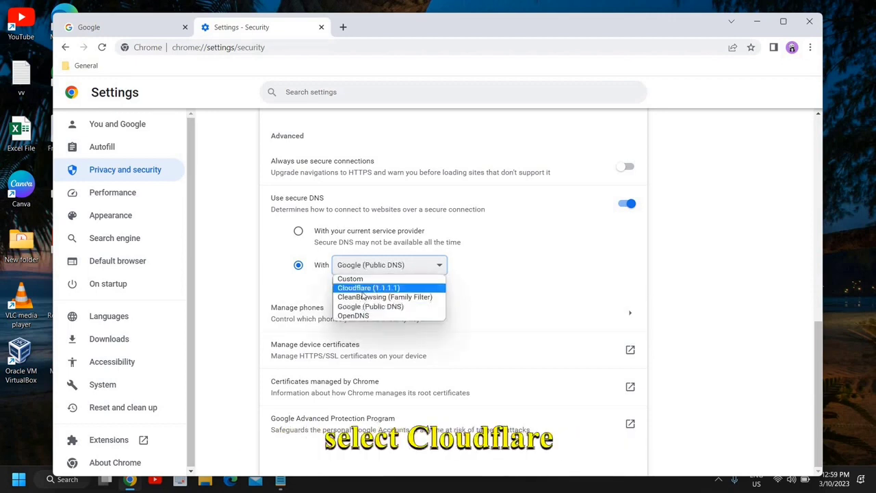
pyautogui.click(359, 290)
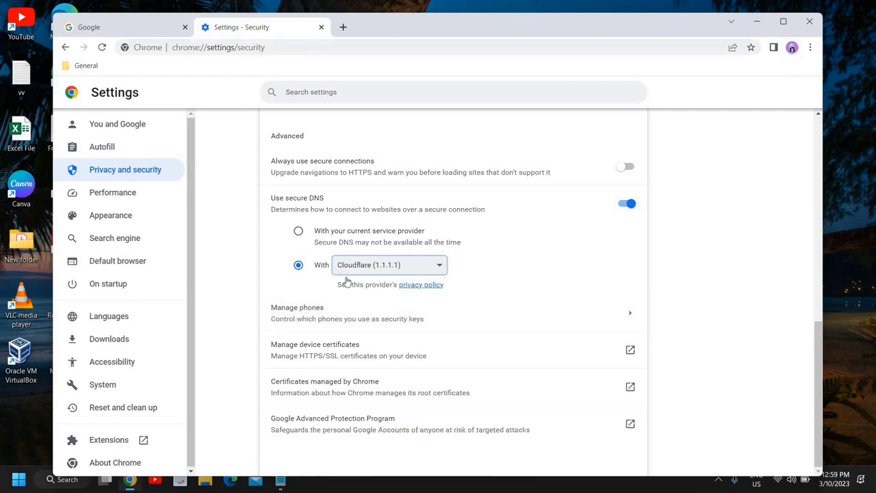
pyautogui.click(381, 269)
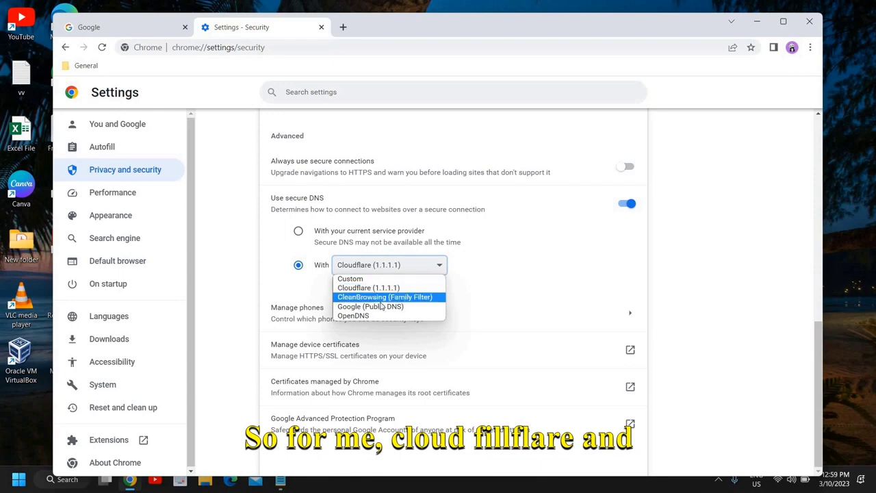
pyautogui.click(547, 283)
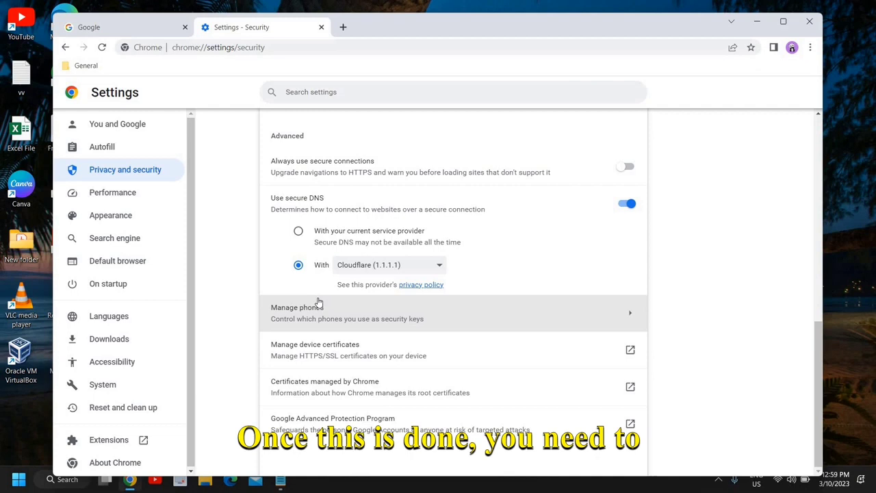
# Restart the browser and open the experiments page at chrome://flags
pyautogui.click(809, 22)
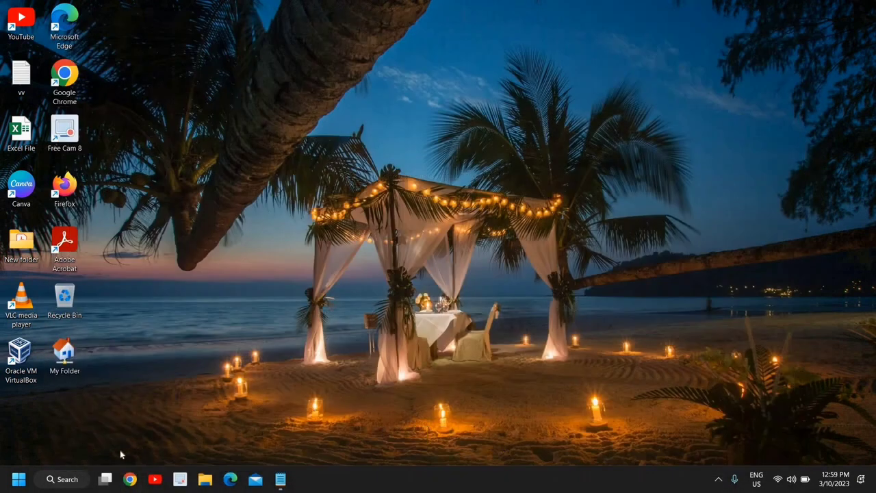
pyautogui.click(130, 479)
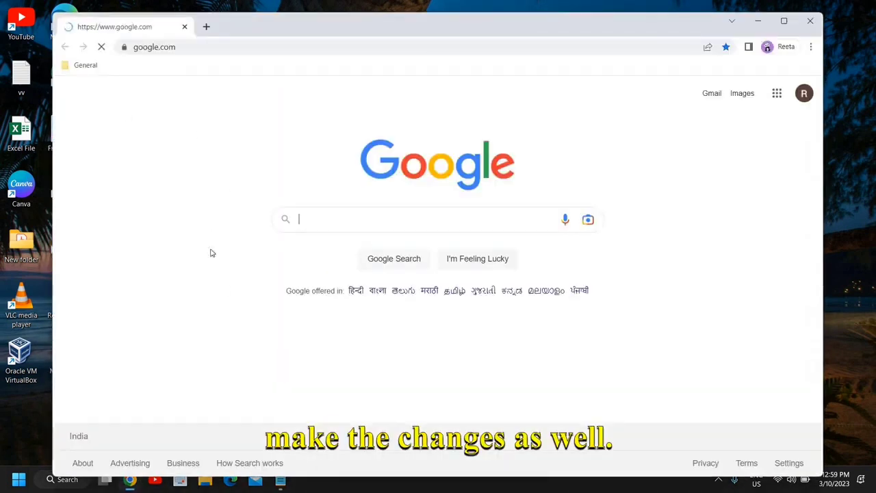
pyautogui.click(205, 47)
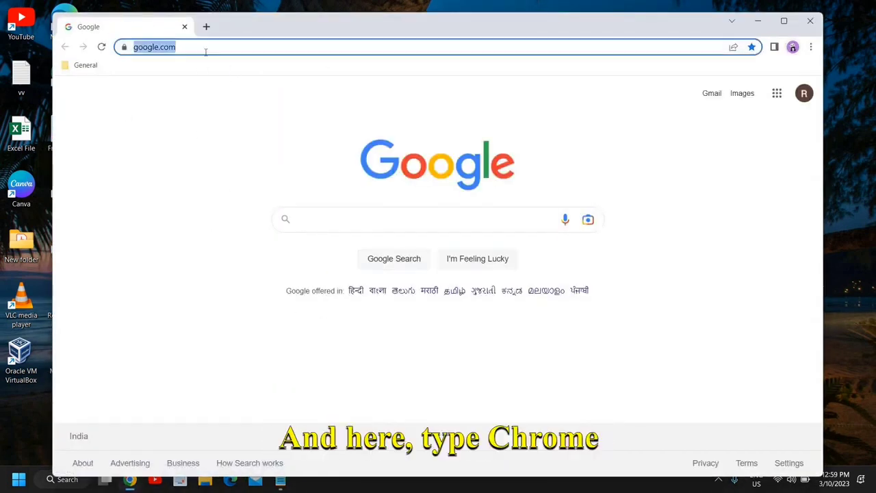
pyautogui.write('chrome://')
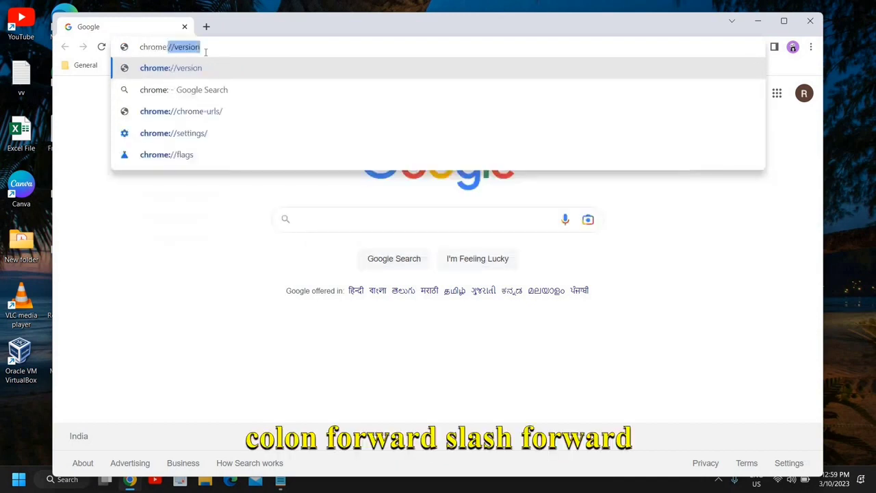
pyautogui.write('flags')
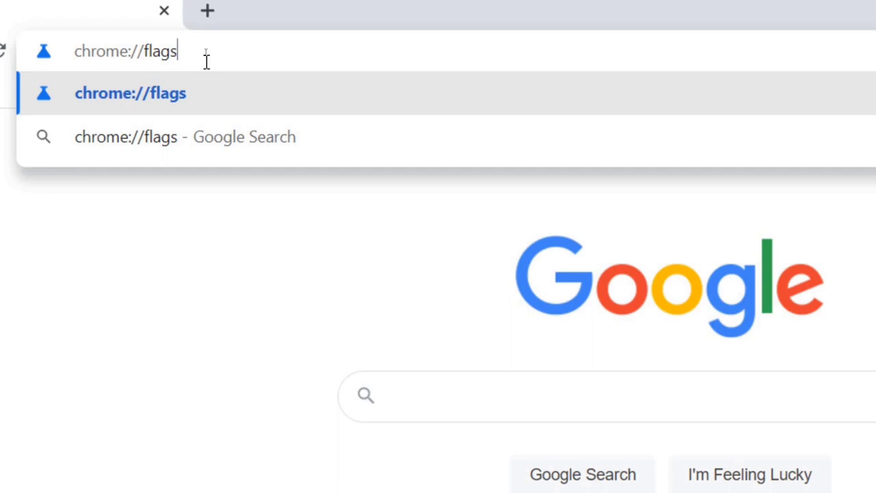
pyautogui.press('Return')
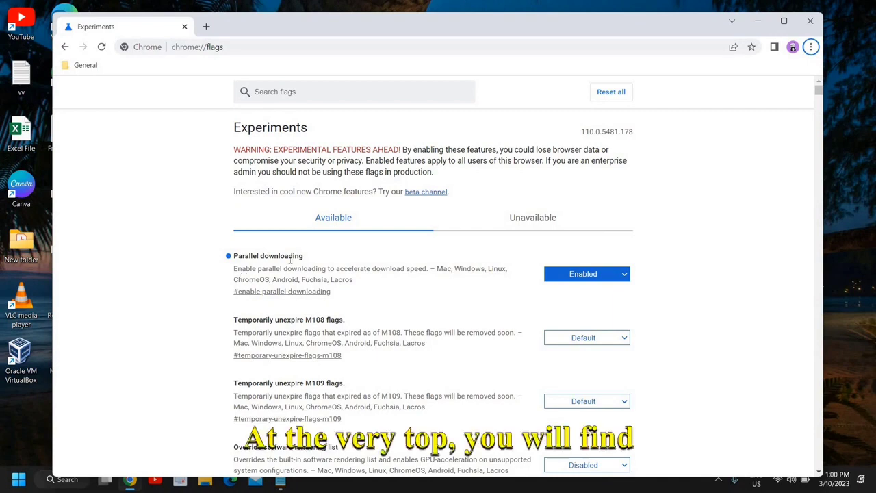
# Search the flags for "parall" and set the Parallel downloading flag to Enabled
pyautogui.click(285, 96)
pyautogui.write('par')
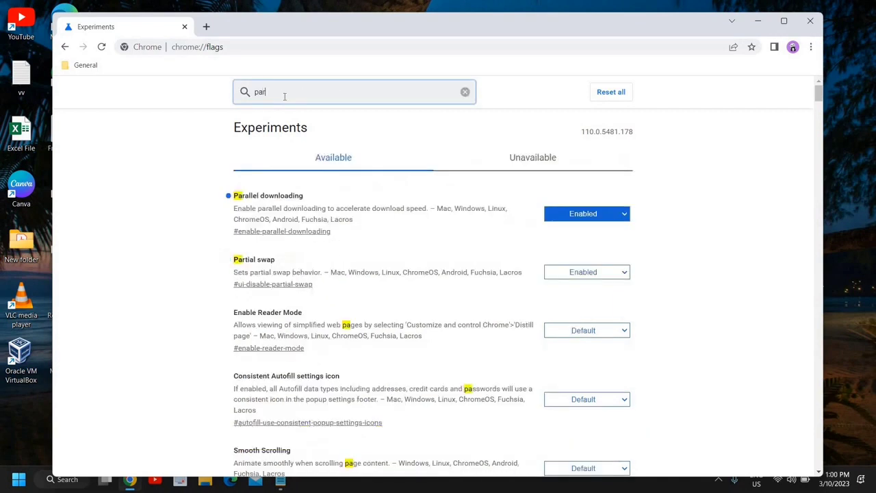
pyautogui.write('a')
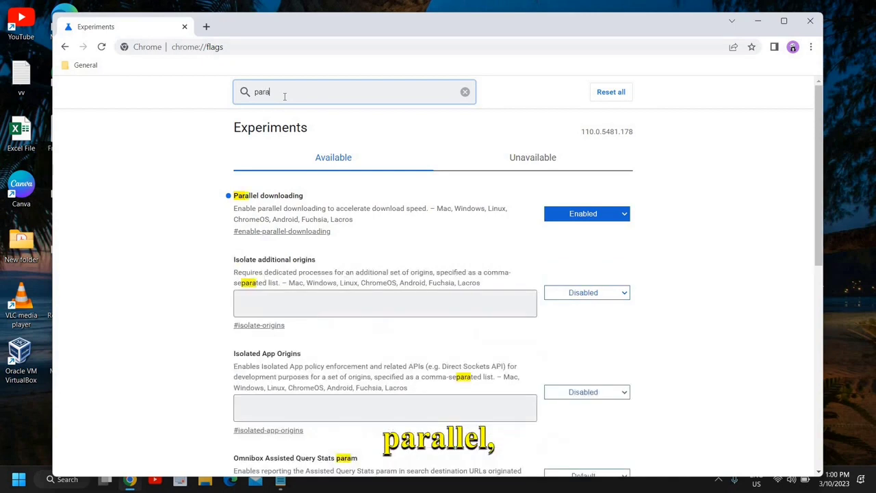
pyautogui.write('ll')
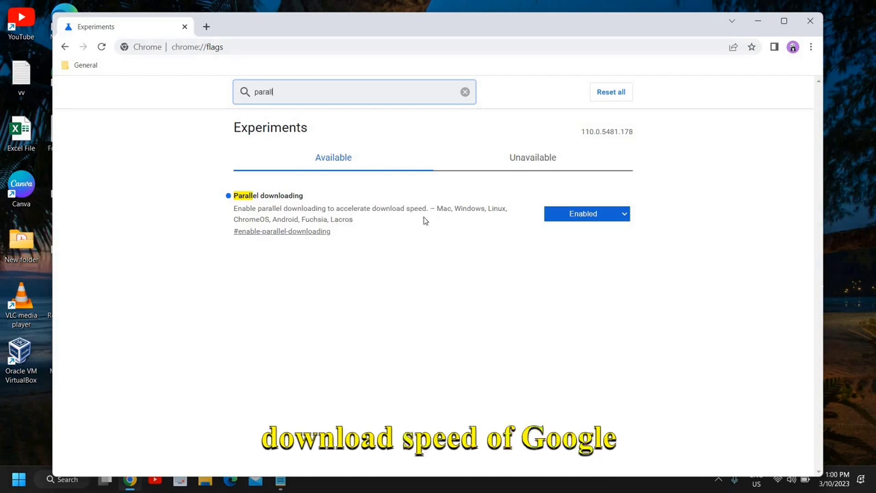
pyautogui.click(572, 215)
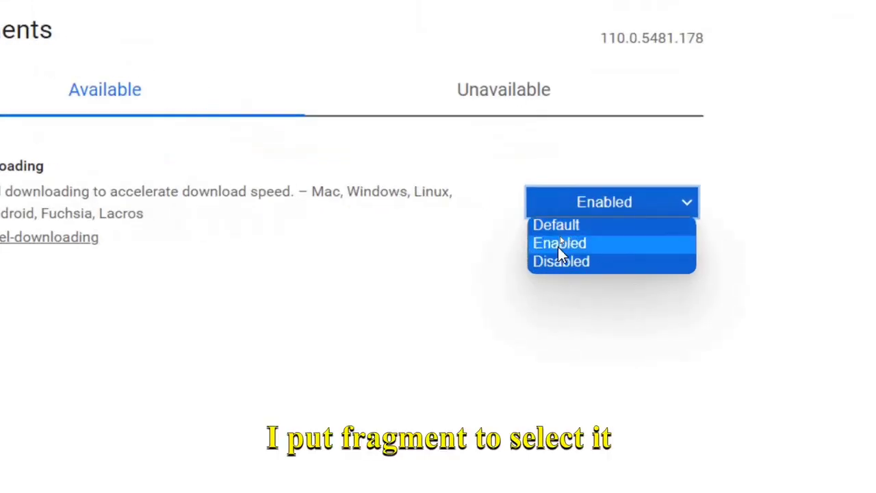
pyautogui.click(560, 234)
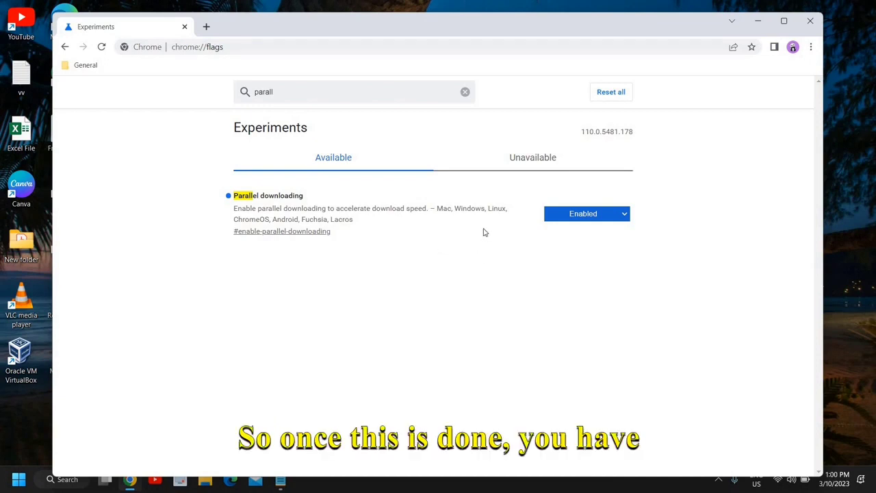
# Restart the browser and, in the System settings, turn off continuing to run background apps when Google Chrome is closed
pyautogui.click(811, 20)
pyautogui.click(127, 481)
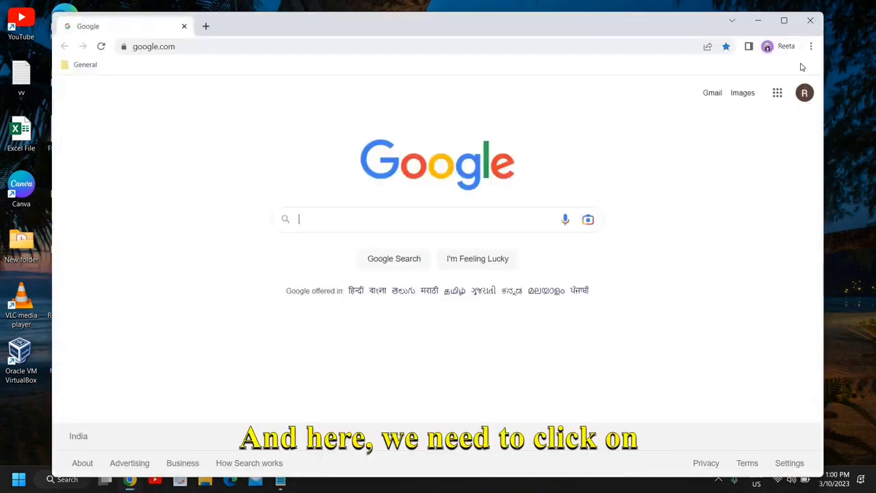
pyautogui.click(812, 48)
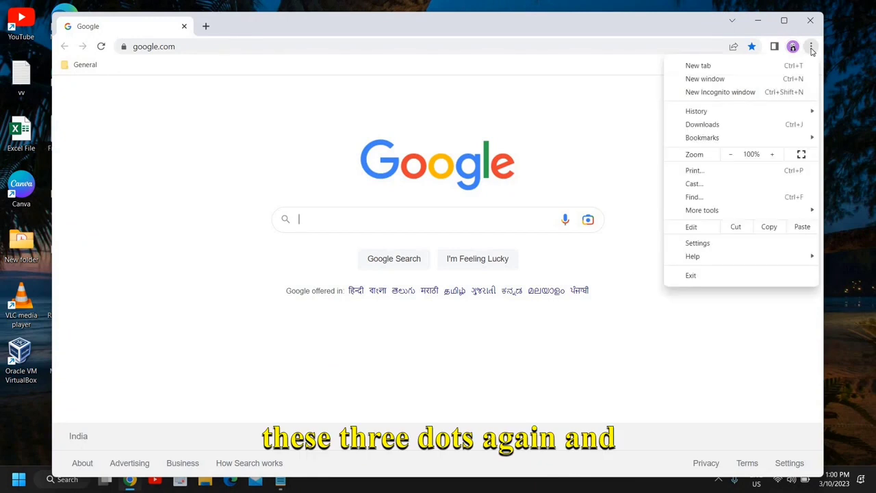
pyautogui.click(705, 245)
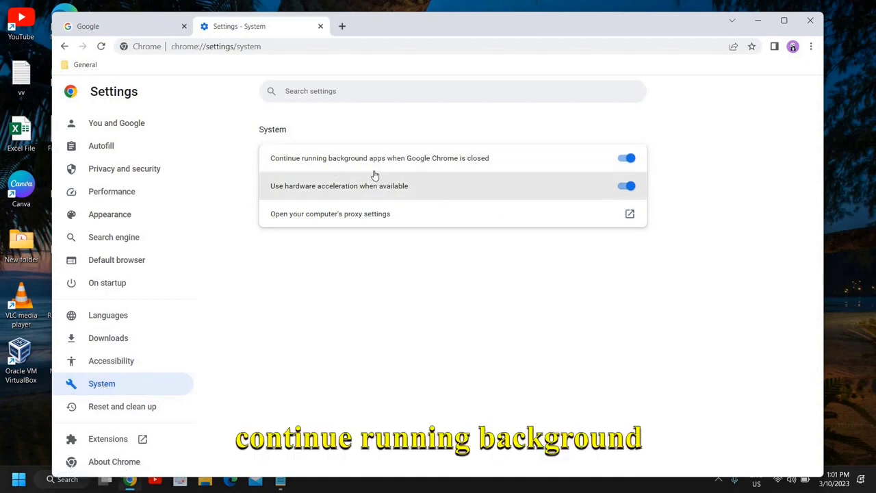
pyautogui.click(626, 160)
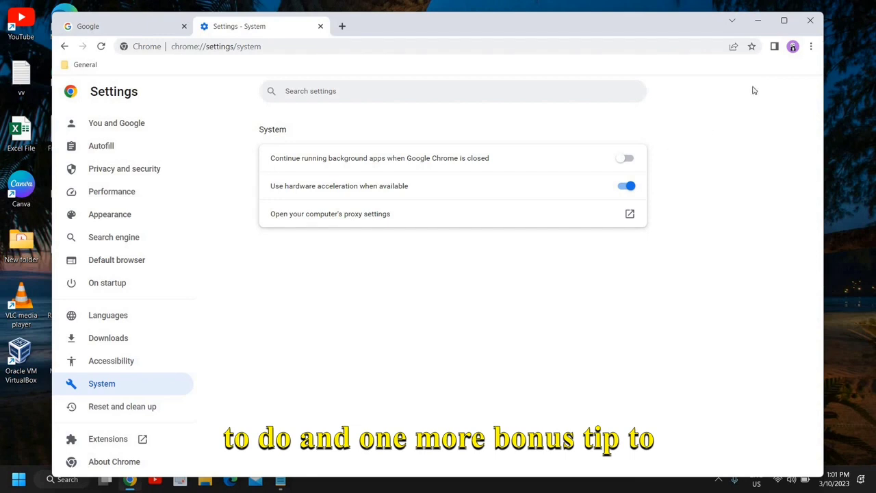
# Review the installed extensions on the Extensions page and restart the browser
pyautogui.click(811, 47)
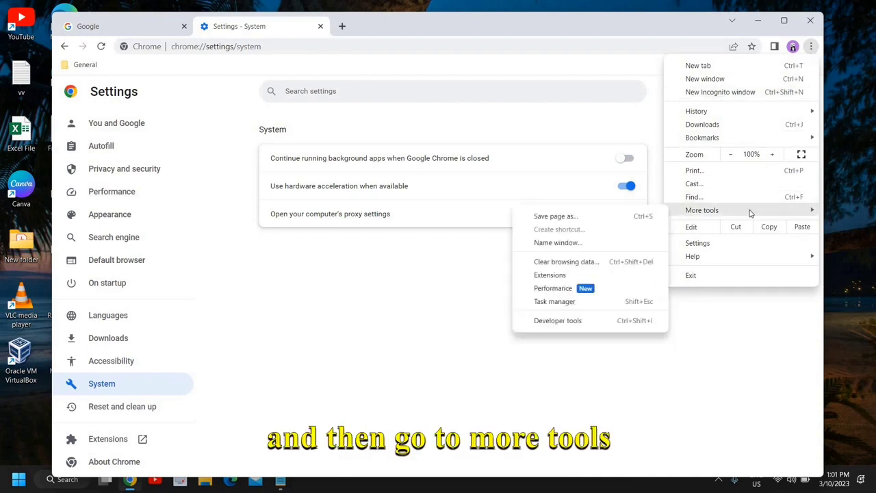
pyautogui.click(569, 280)
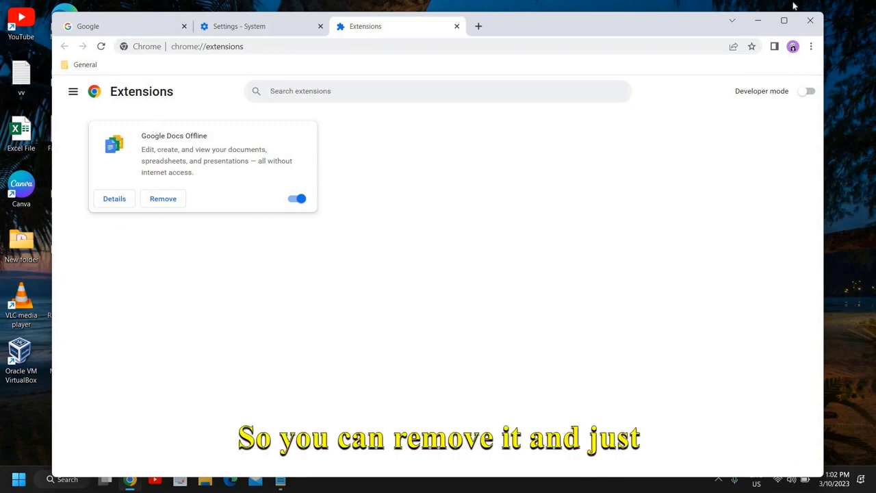
pyautogui.click(809, 21)
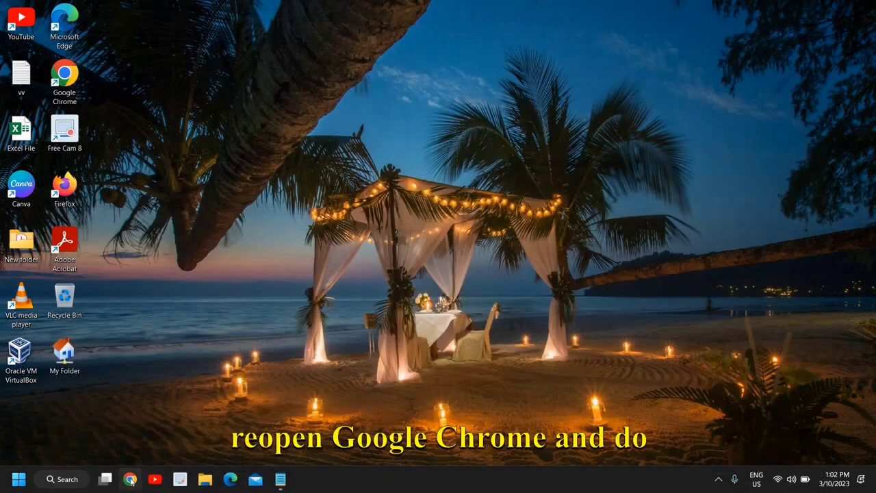
pyautogui.click(130, 480)
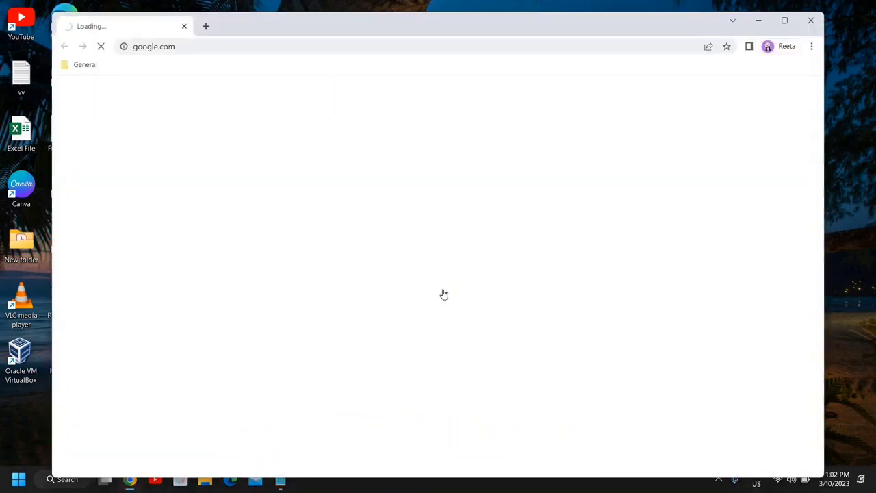